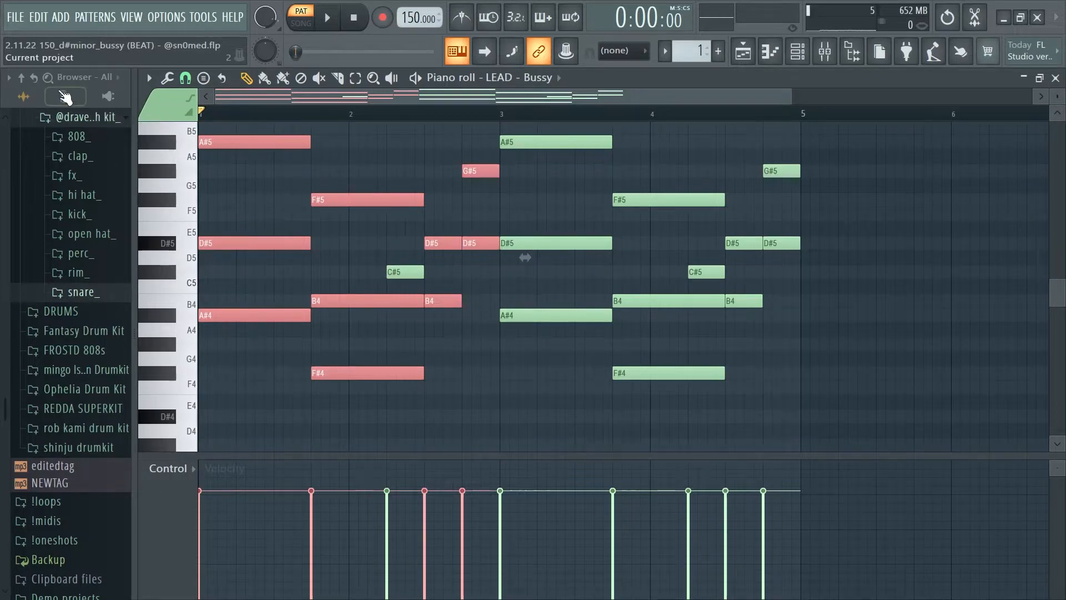
# Play back the Bussy and way2uppy lead patterns and inspect the ShaperBox2 filter curve on mixer Insert 2
pyautogui.press('space')
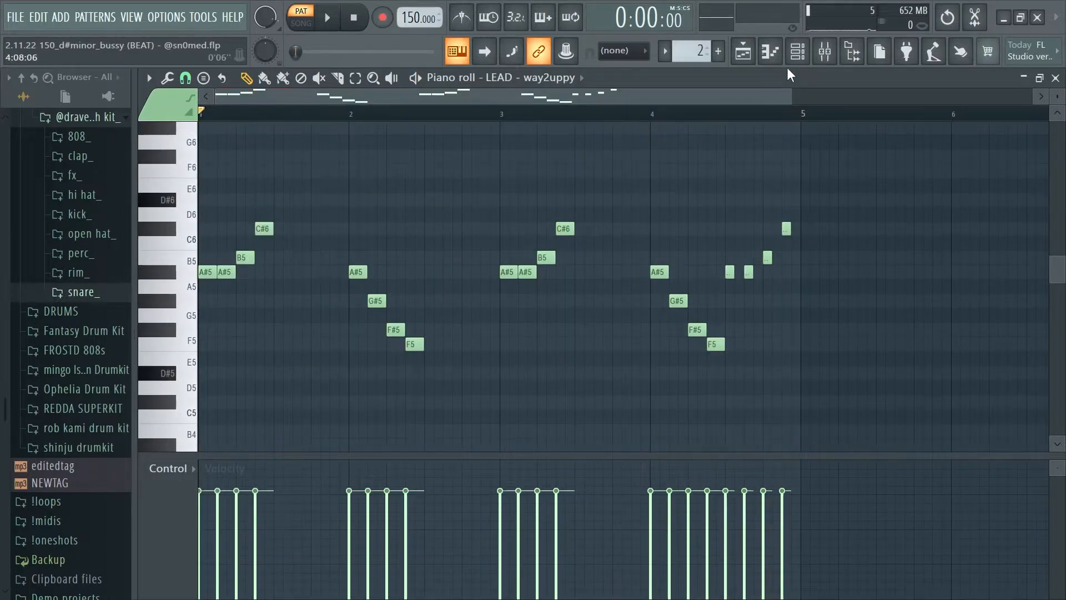
pyautogui.click(824, 51)
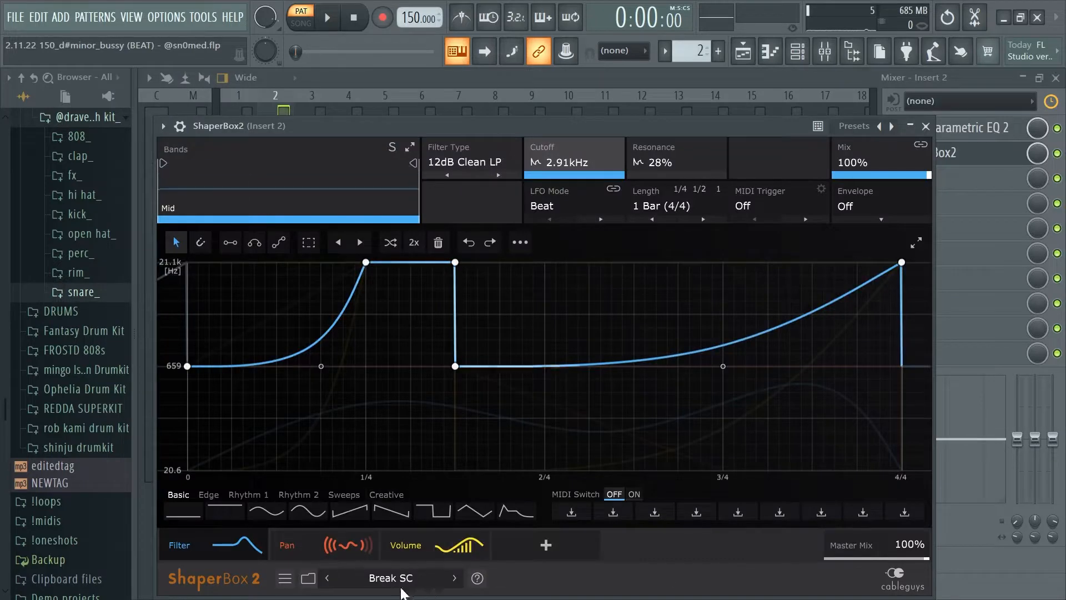
pyautogui.click(925, 127)
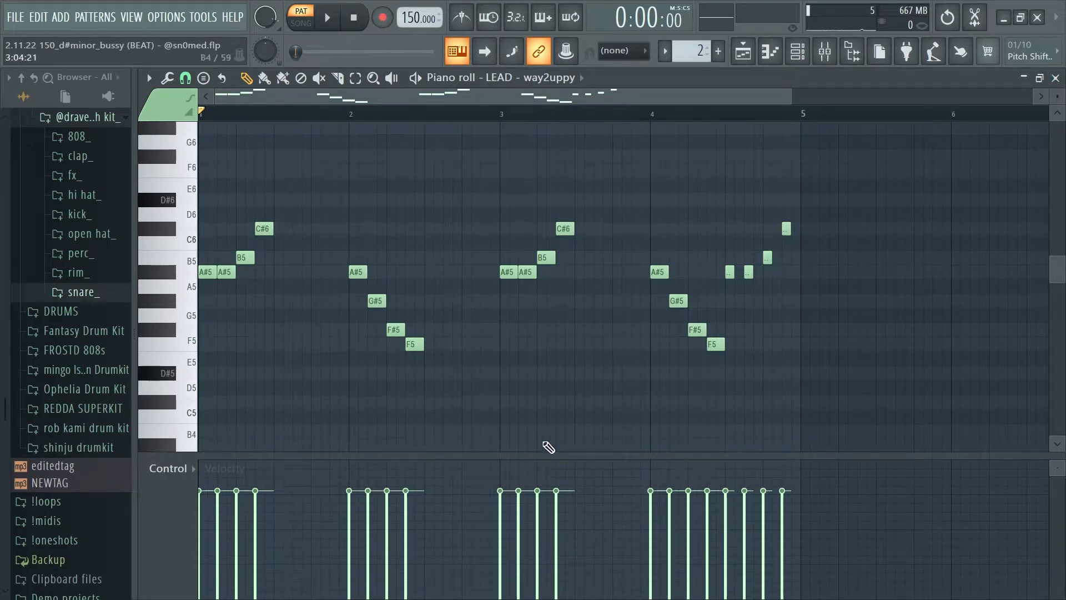
pyautogui.press('space')
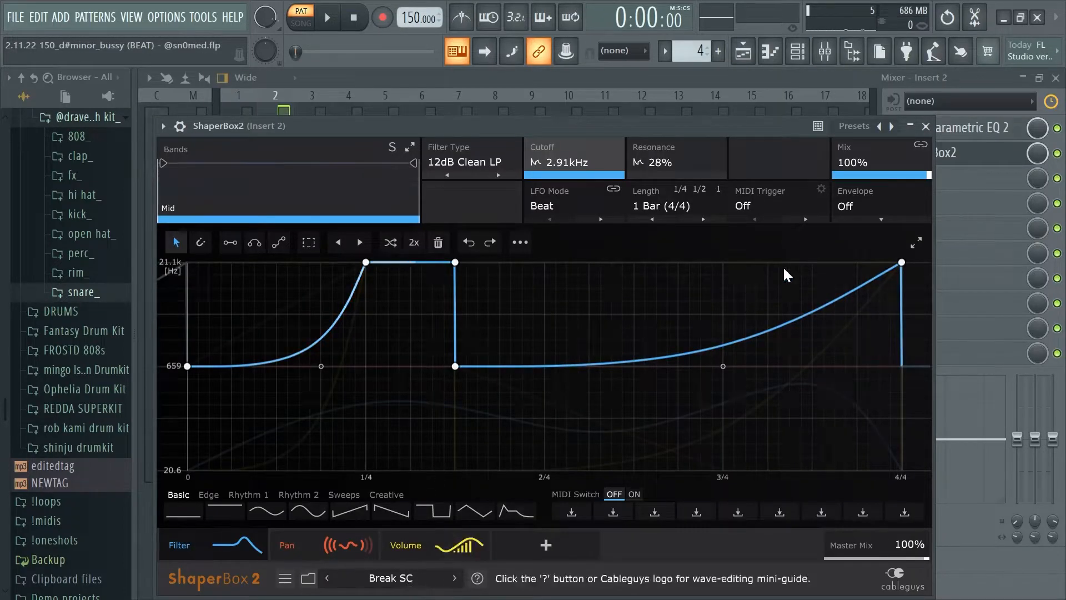
# Play back the meh vs Me and VOICESS lead patterns in the piano roll
pyautogui.press('space')
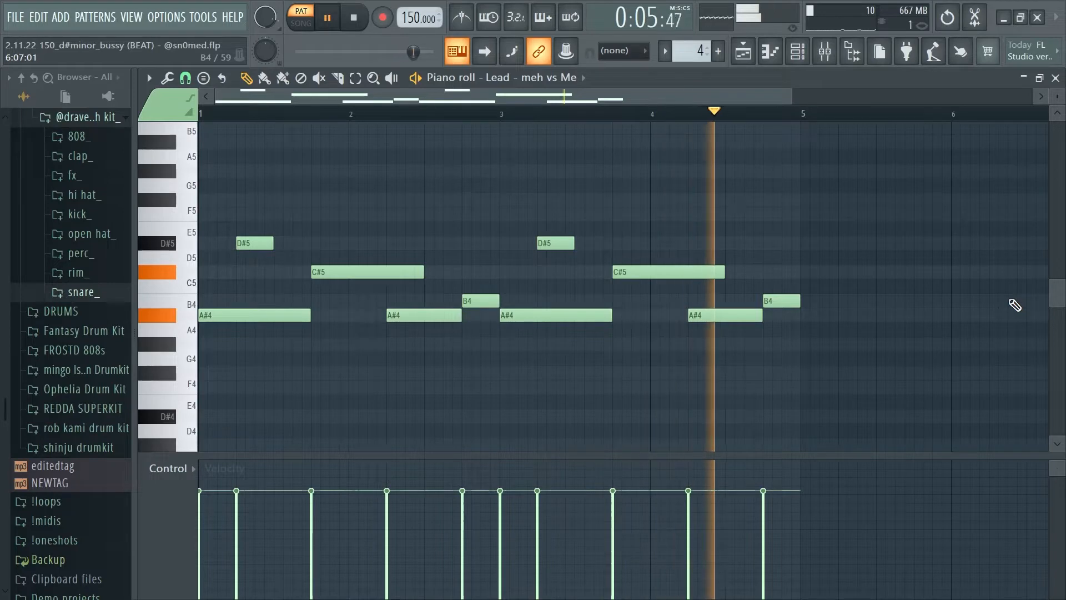
pyautogui.press('space')
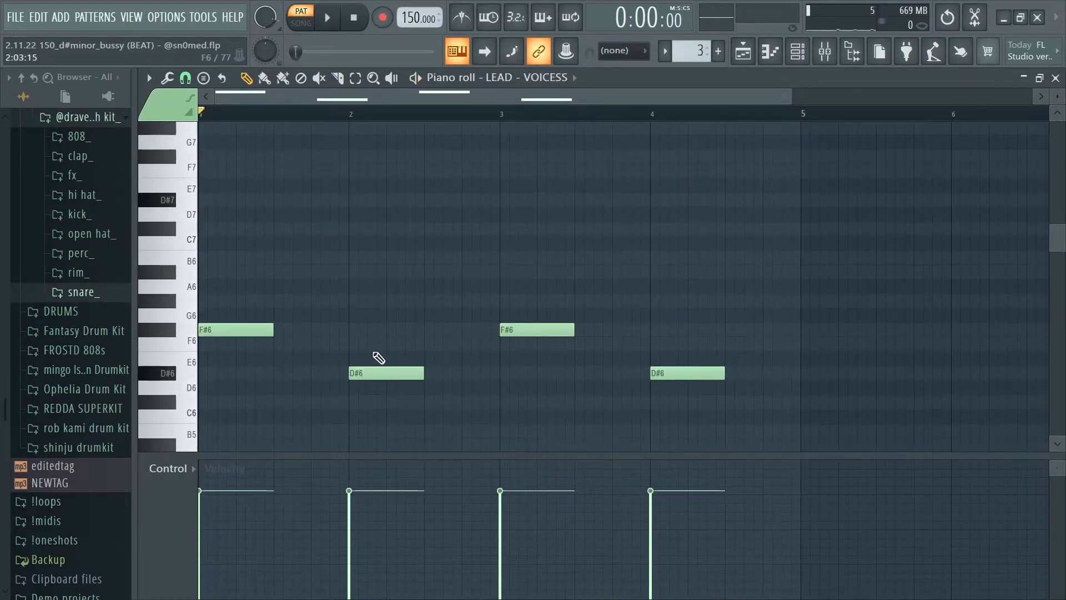
pyautogui.scroll(-2, 379, 358)
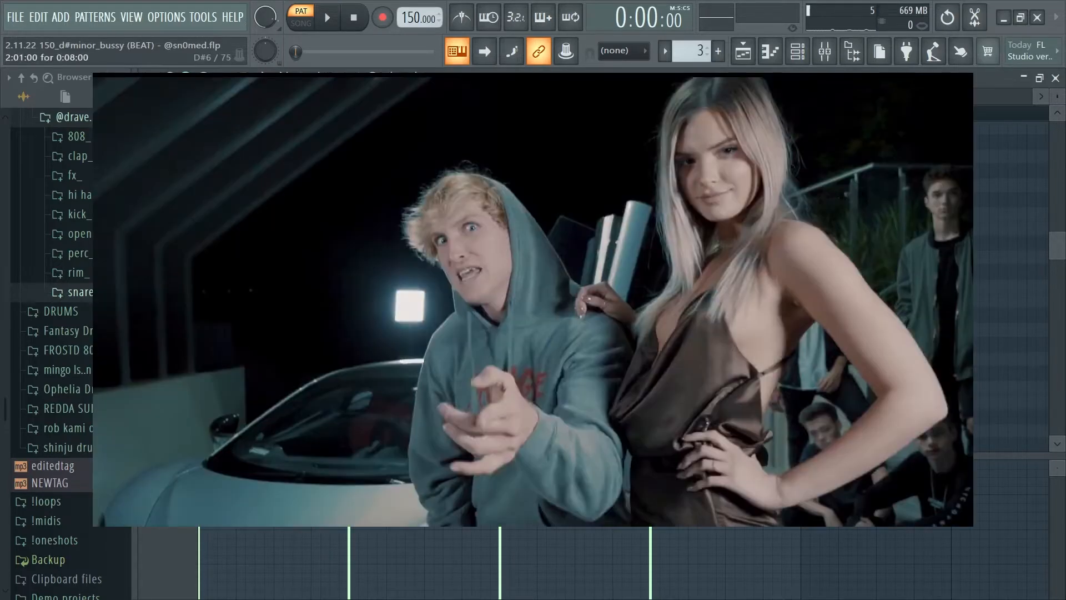
pyautogui.press('space')
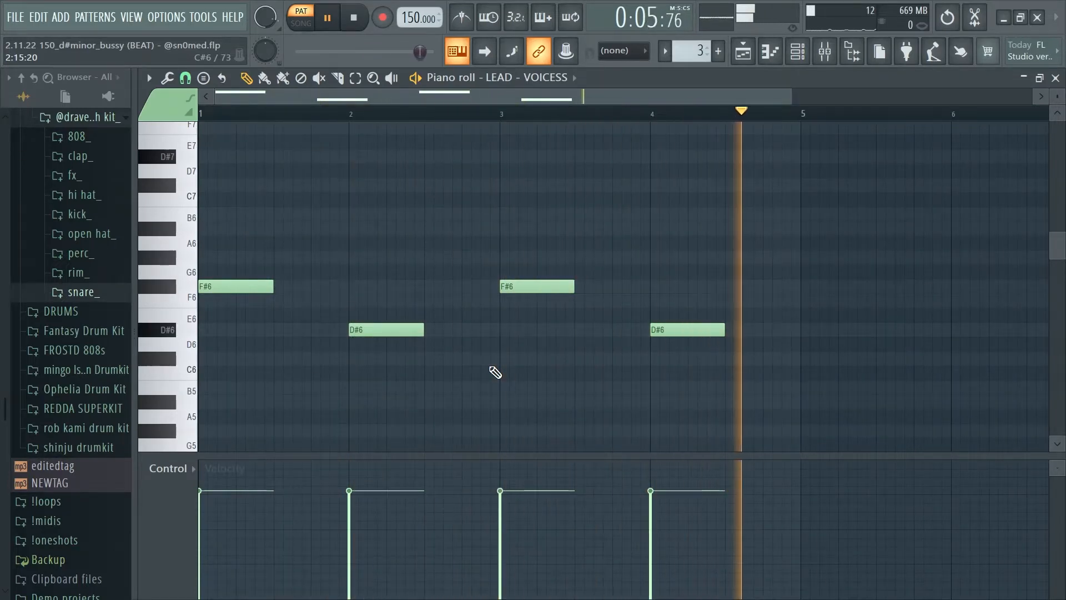
pyautogui.press('space')
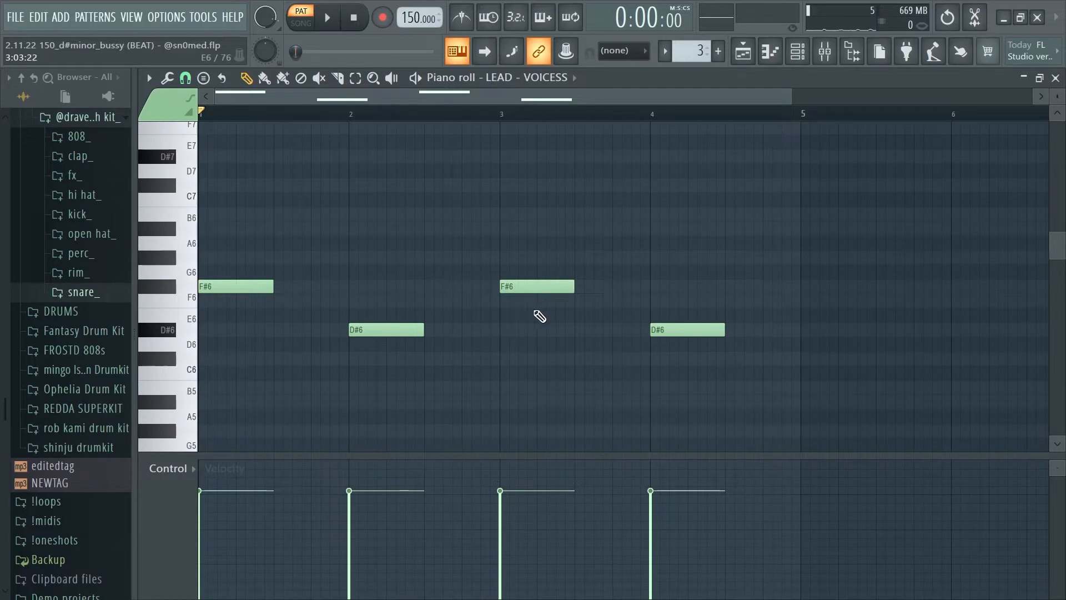
# Open the cash hi-hat pattern from playlist Track 7 and play back the hi-hat and outta luck clap patterns
pyautogui.press('F5')
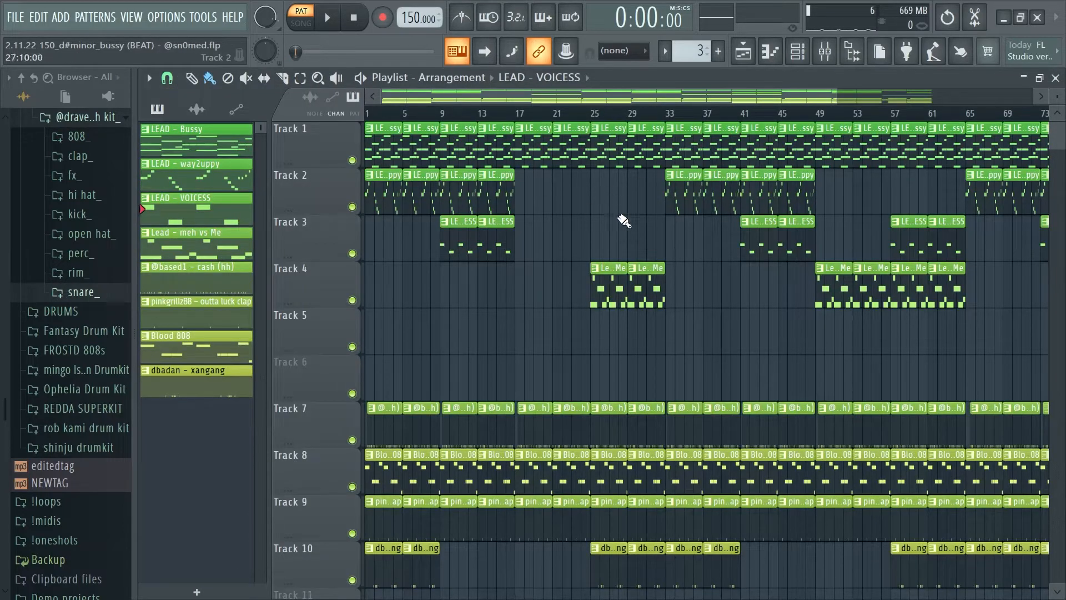
pyautogui.doubleClick(393, 416)
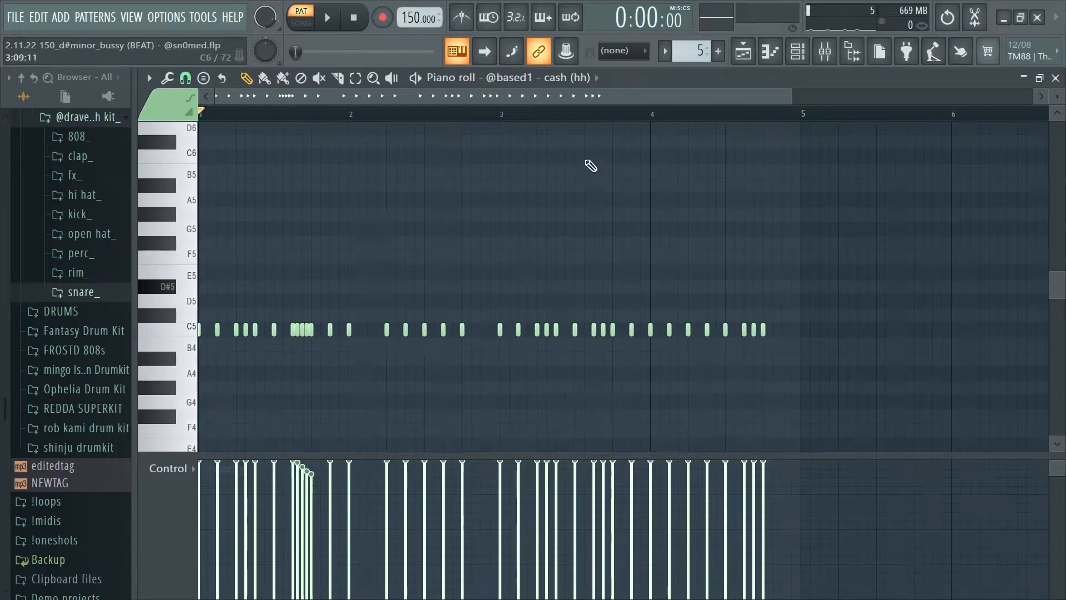
pyautogui.press('space')
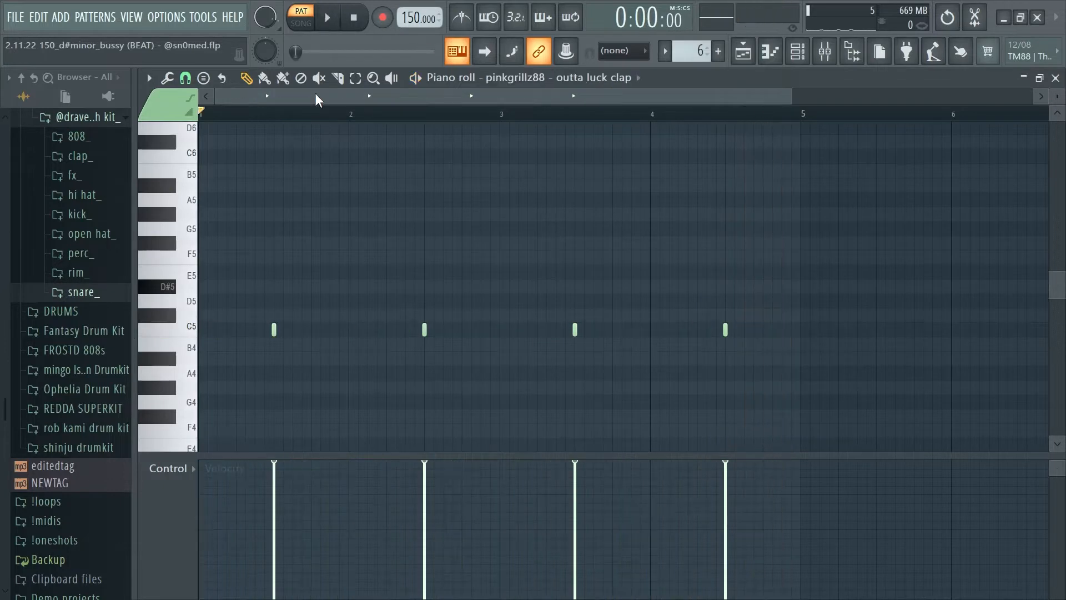
pyautogui.press('space')
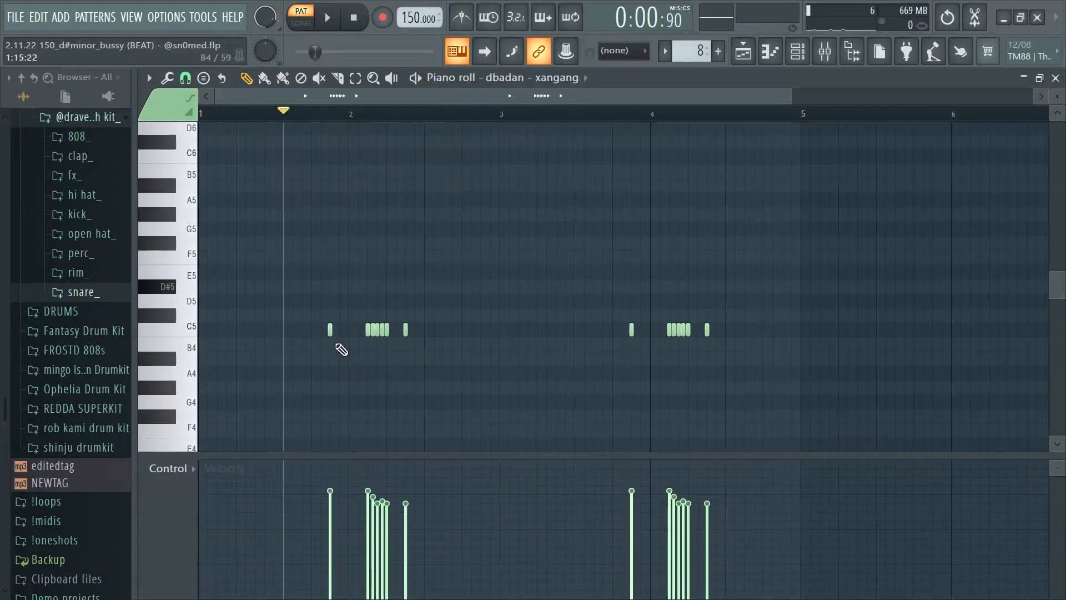
# Examine the xangang pattern's notes, the piano roll snap options and the Note fine pitch control
pyautogui.scroll(3, 512, 162)
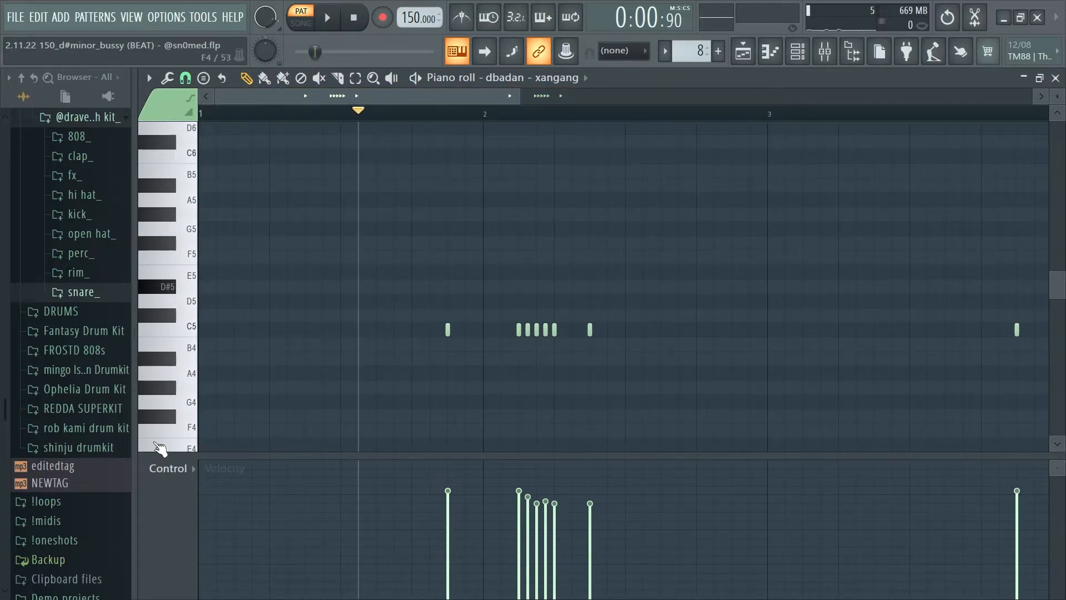
pyautogui.click(186, 77)
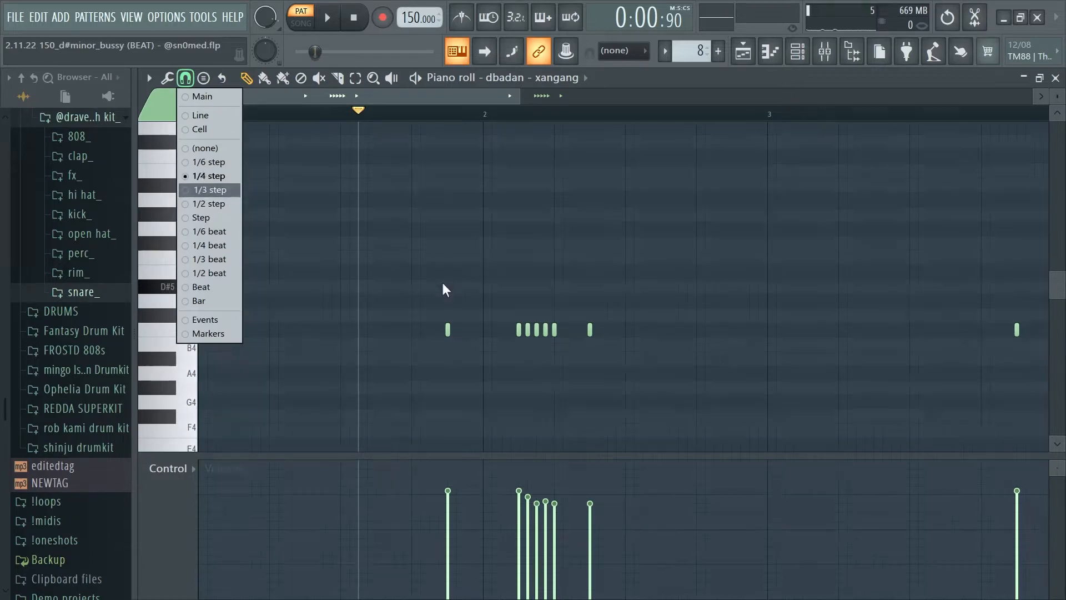
pyautogui.click(314, 313)
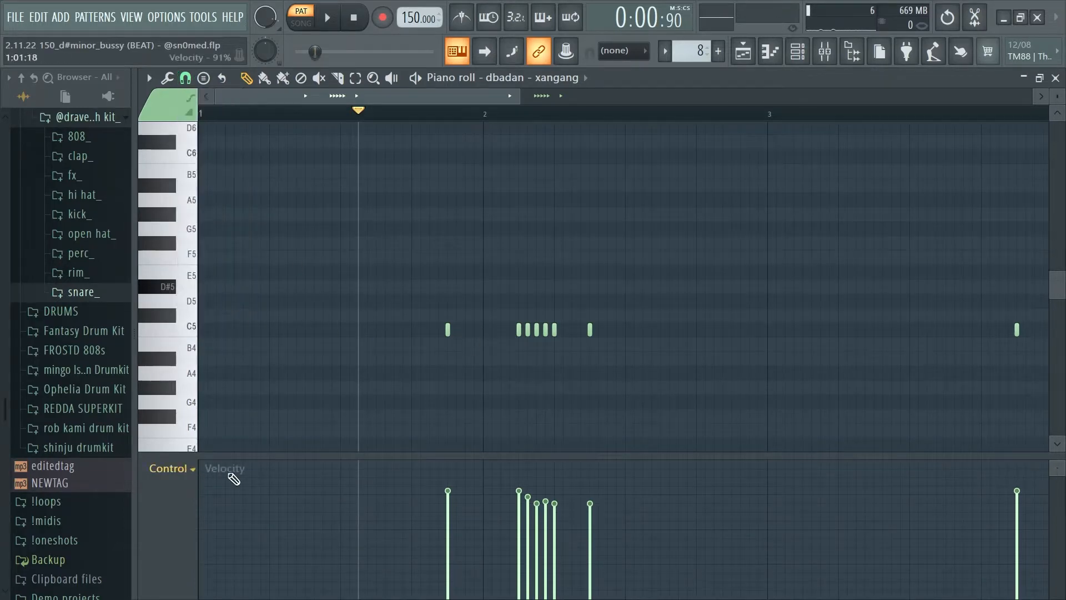
pyautogui.click(183, 473)
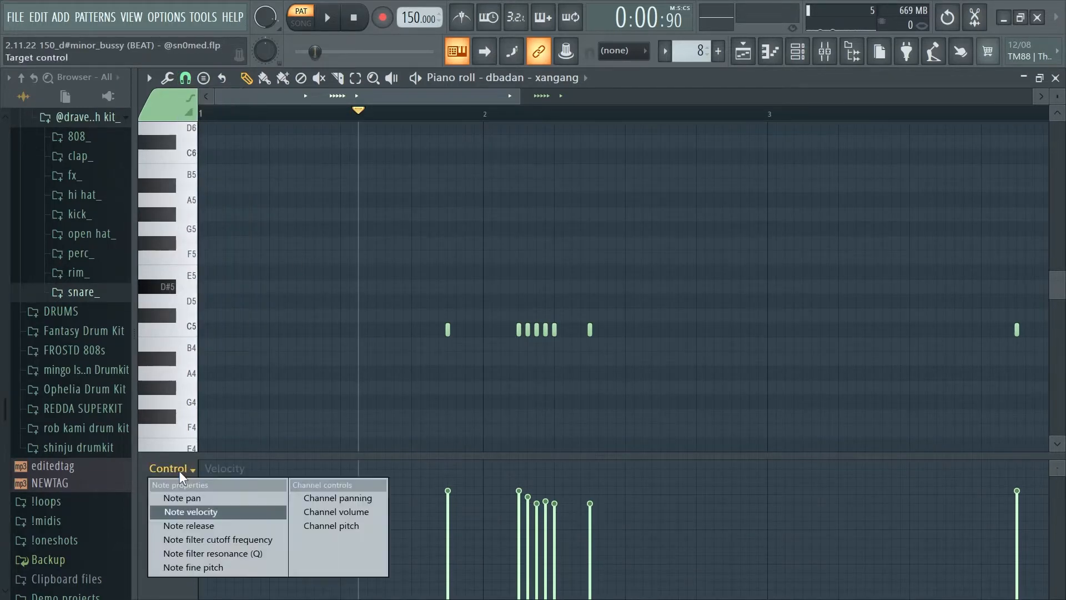
pyautogui.click(217, 568)
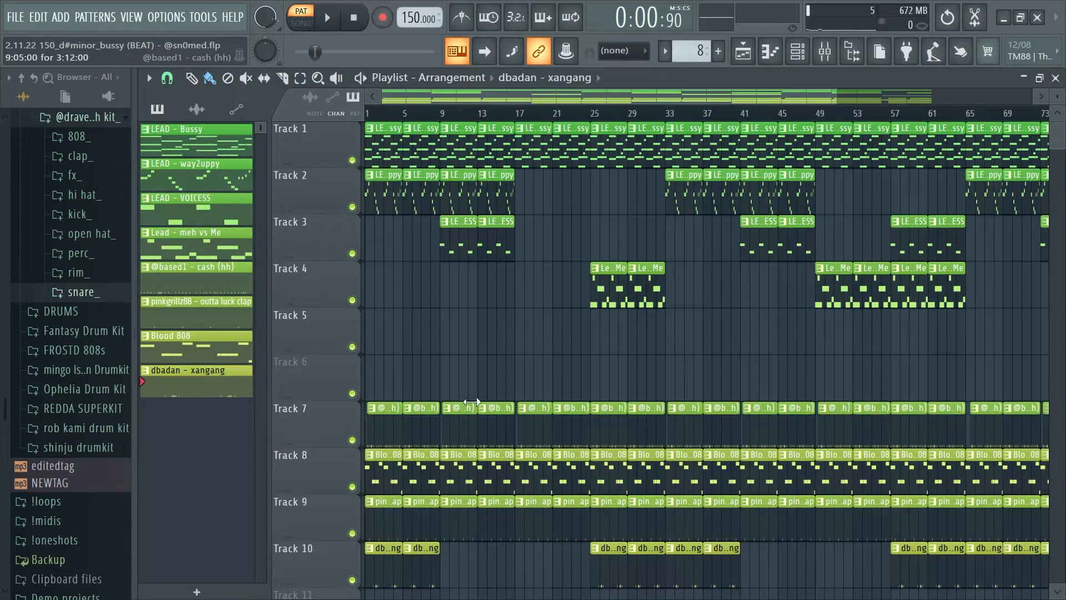
# Play back the Blood 808 pattern from playlist Track 8 and inspect its channel's volume envelope and cut group settings
pyautogui.scroll(-2, 472, 402)
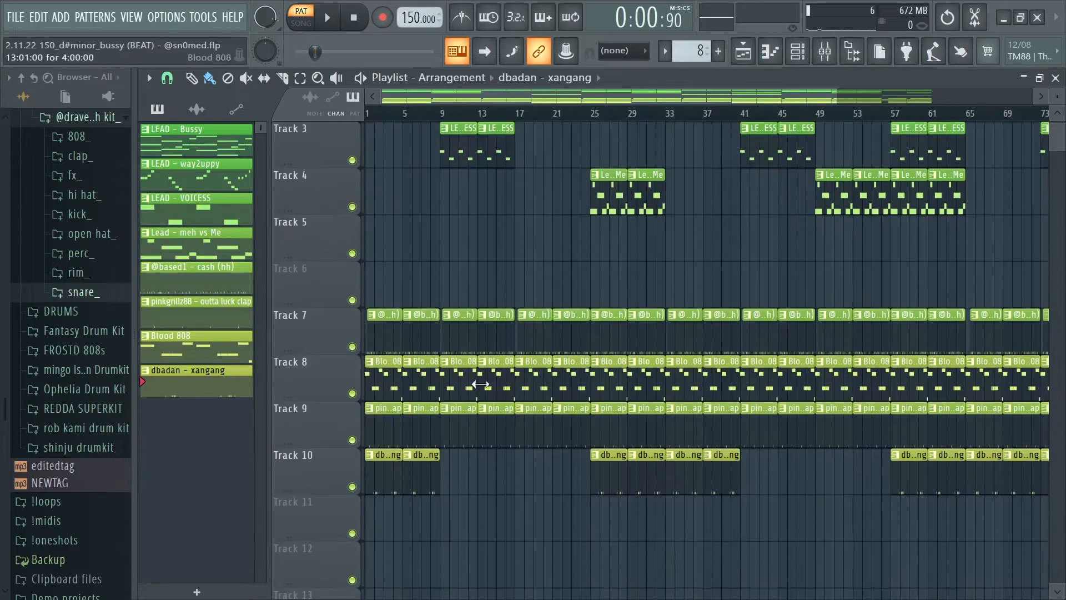
pyautogui.doubleClick(457, 377)
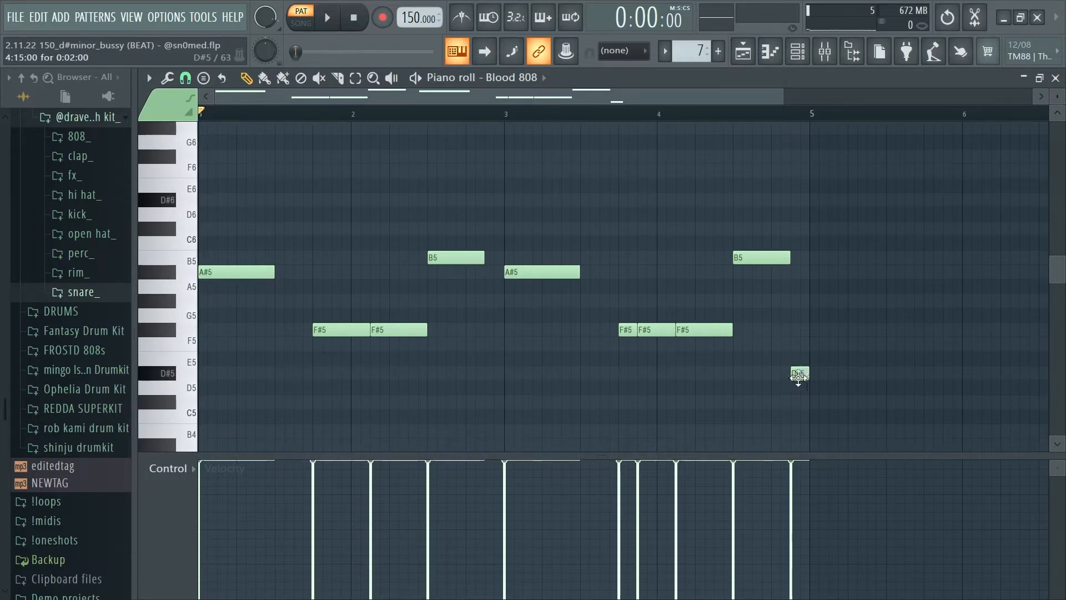
pyautogui.press('space')
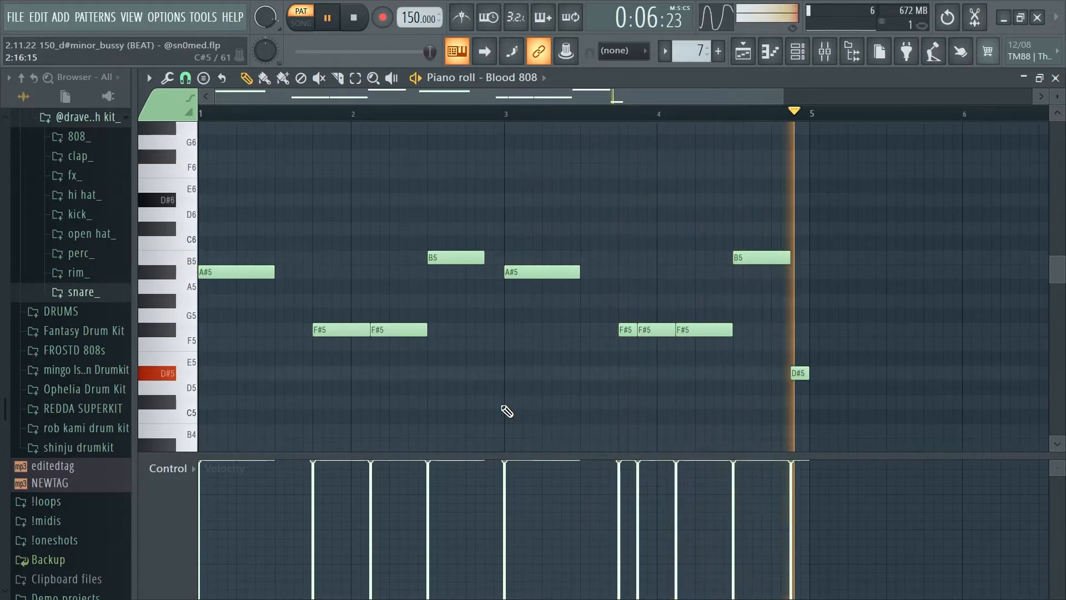
pyautogui.press('space')
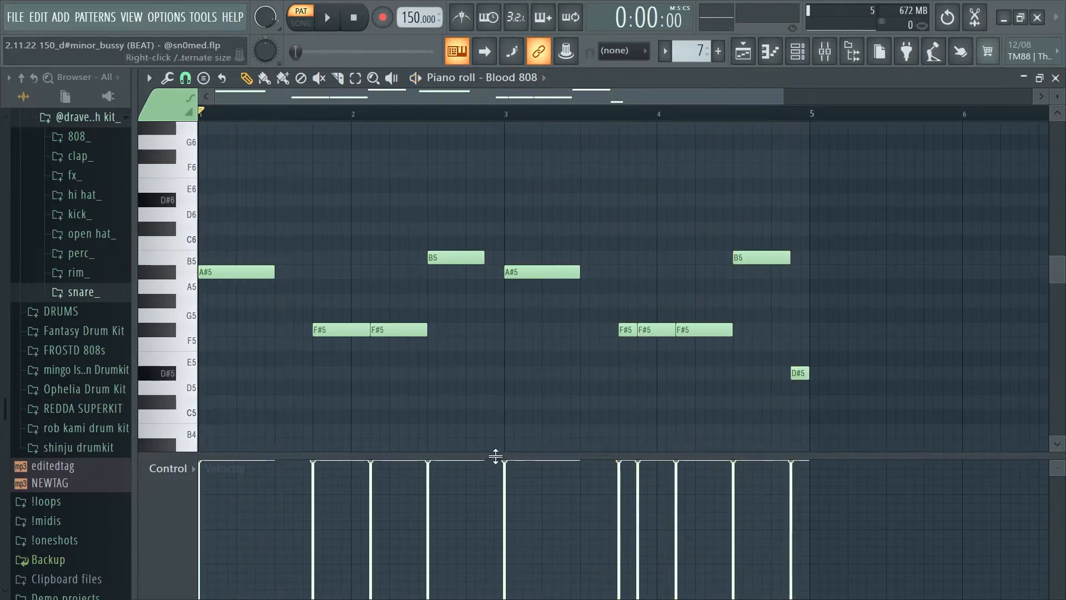
pyautogui.click(792, 64)
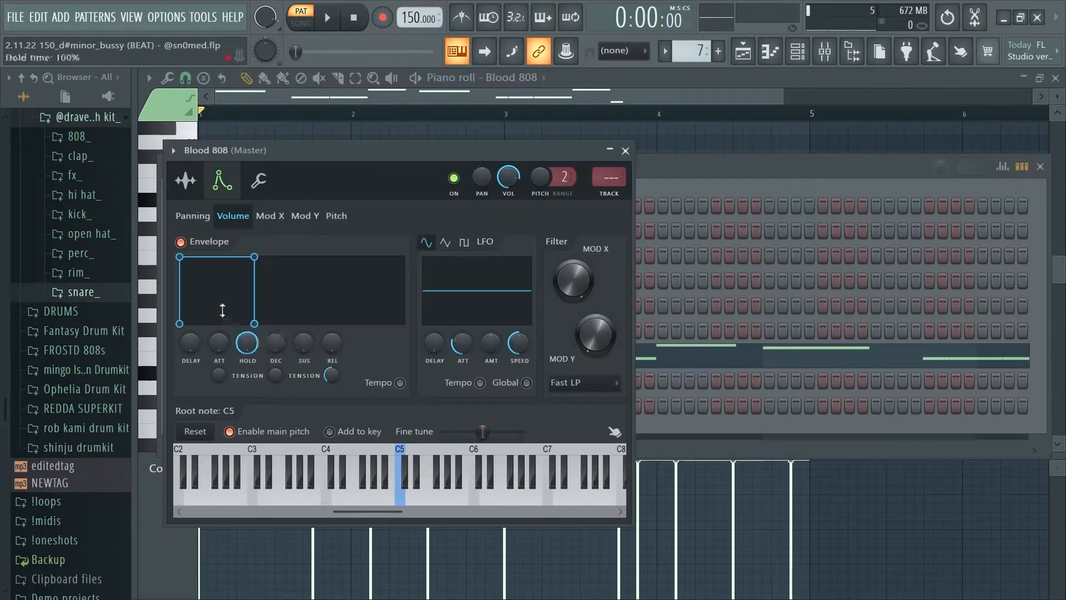
pyautogui.click(258, 180)
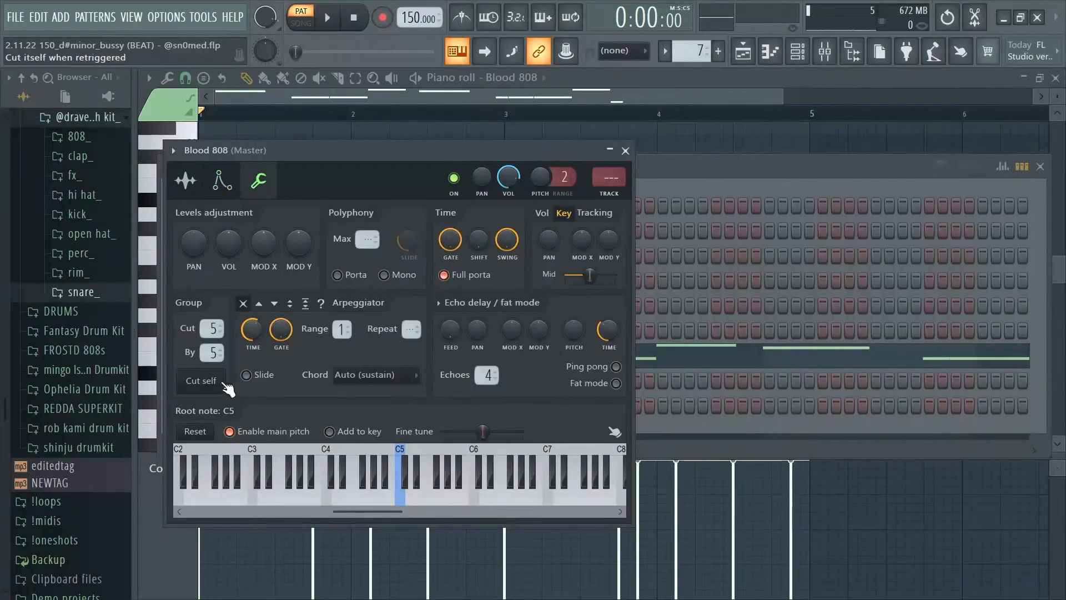
# Inspect the Fruity parametric EQ 2 on mixer Inserts 1 and 2 and the ShaperBox2 effect on Insert 2
pyautogui.press('F9')
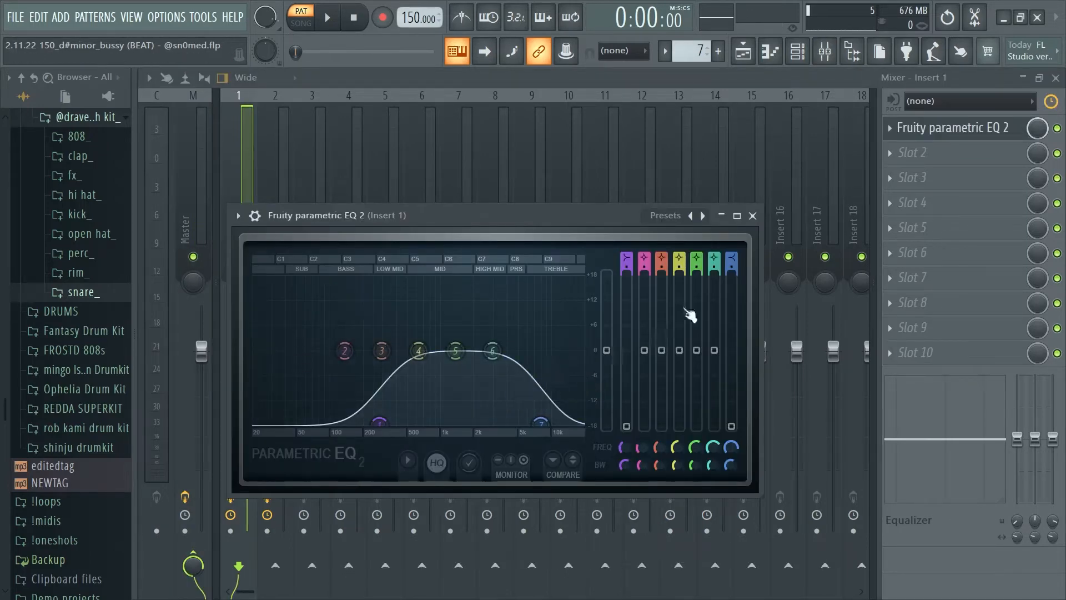
pyautogui.click(753, 216)
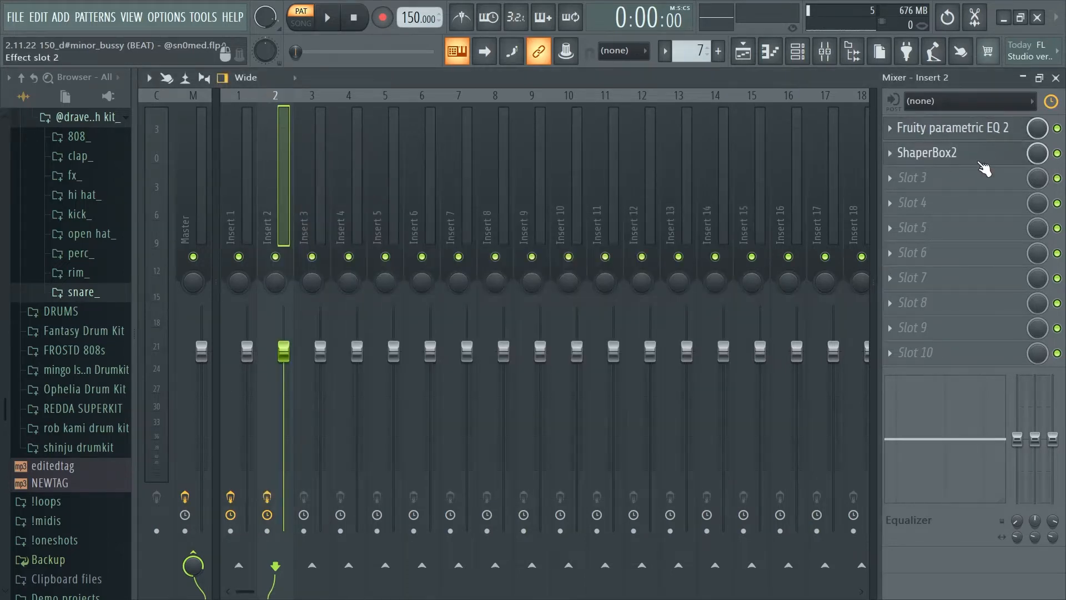
pyautogui.click(952, 128)
pyautogui.click(797, 259)
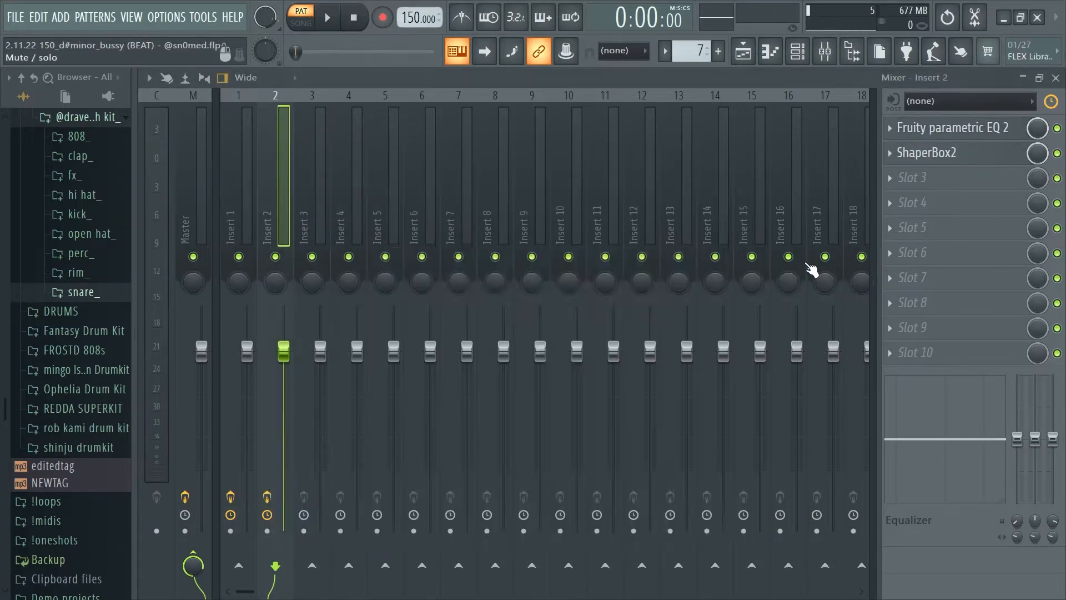
pyautogui.click(932, 153)
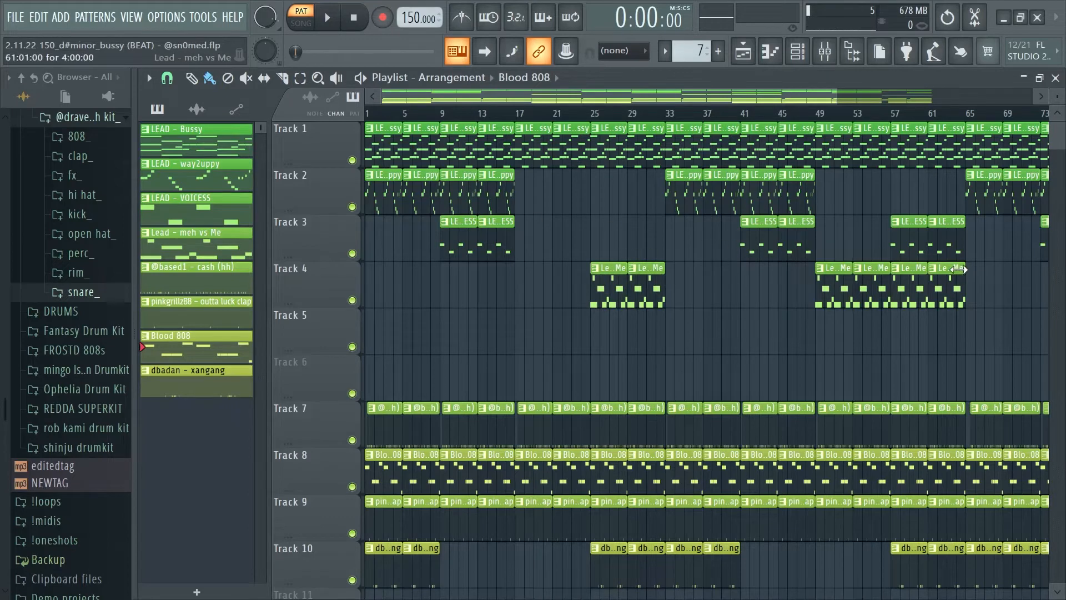
# Show the complete beat arrangement in the playlist, including the ending with the master volume automation
pyautogui.scroll(-2, 703, 293)
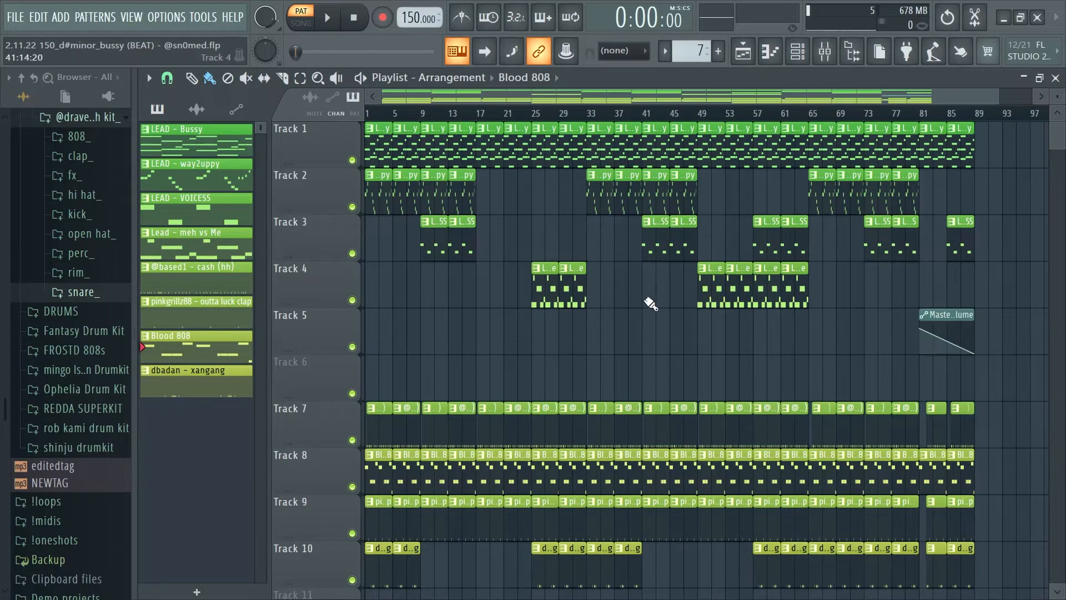